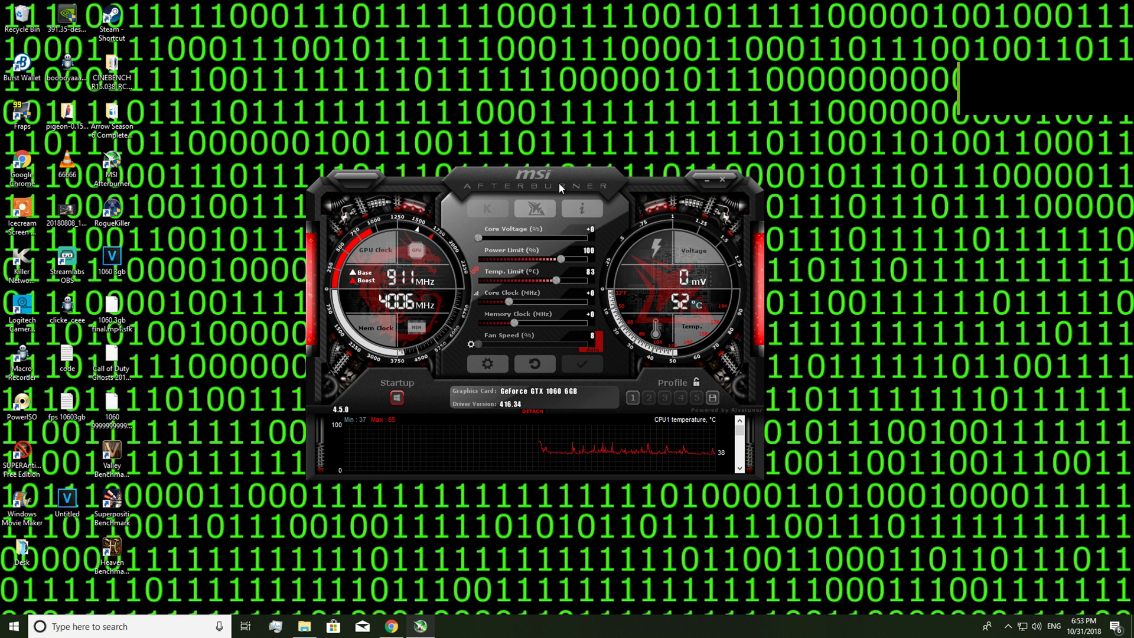
# Nudge the Afterburner window right and launch the Valley Benchmark desktop shortcut.
pyautogui.moveTo(558, 183); pyautogui.dragTo(593, 182)
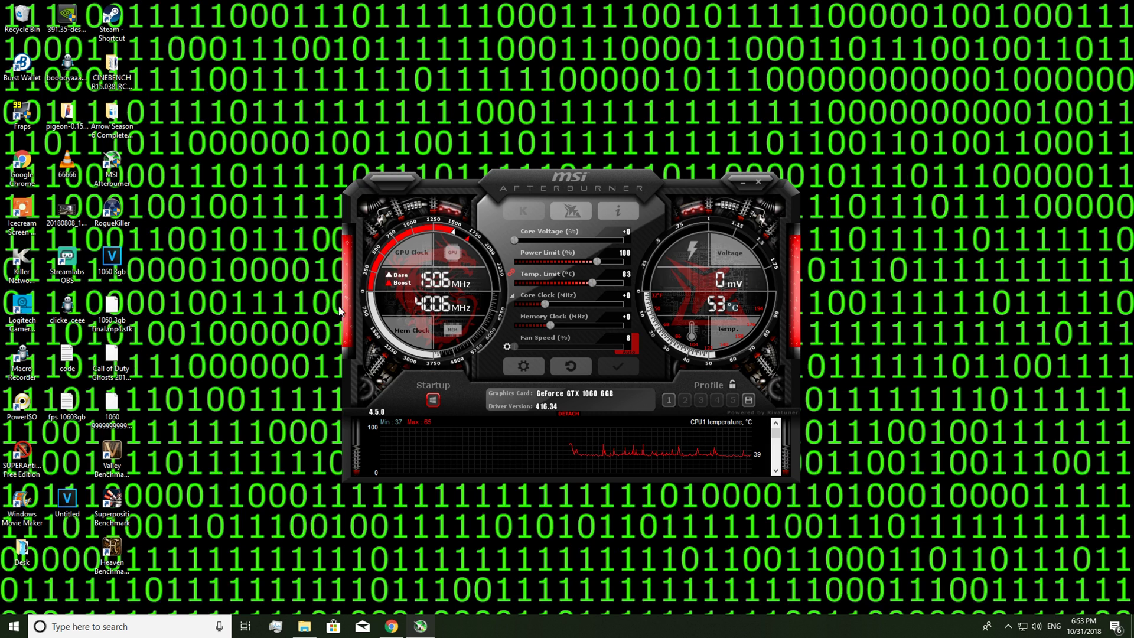
pyautogui.doubleClick(122, 463)
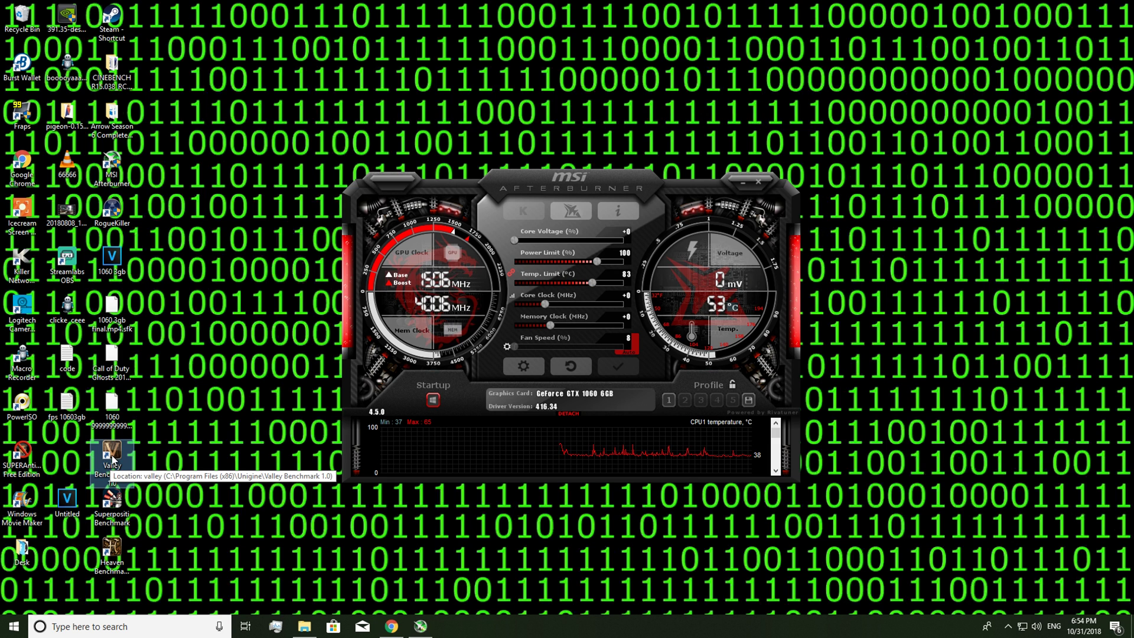
# Launch Unigine Valley Benchmark for the stock-clock baseline run (62.5 fps, score 2613).
pyautogui.doubleClick(112, 455)
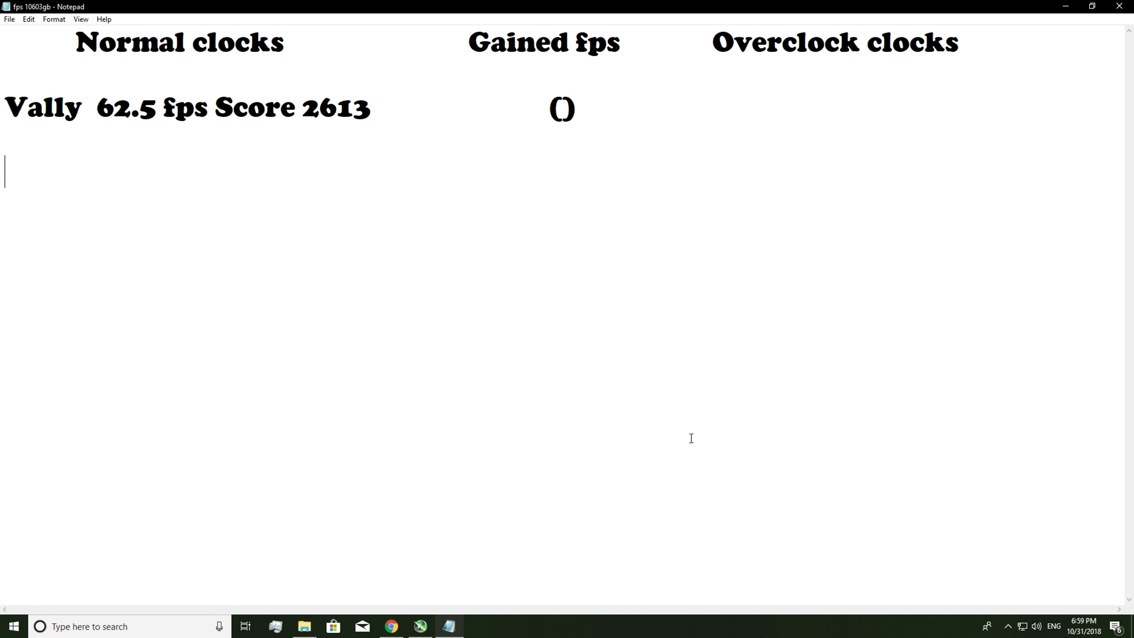
# Minimize Notepad and confirm Unlock voltage control is ticked in Afterburner settings.
pyautogui.click(1066, 8)
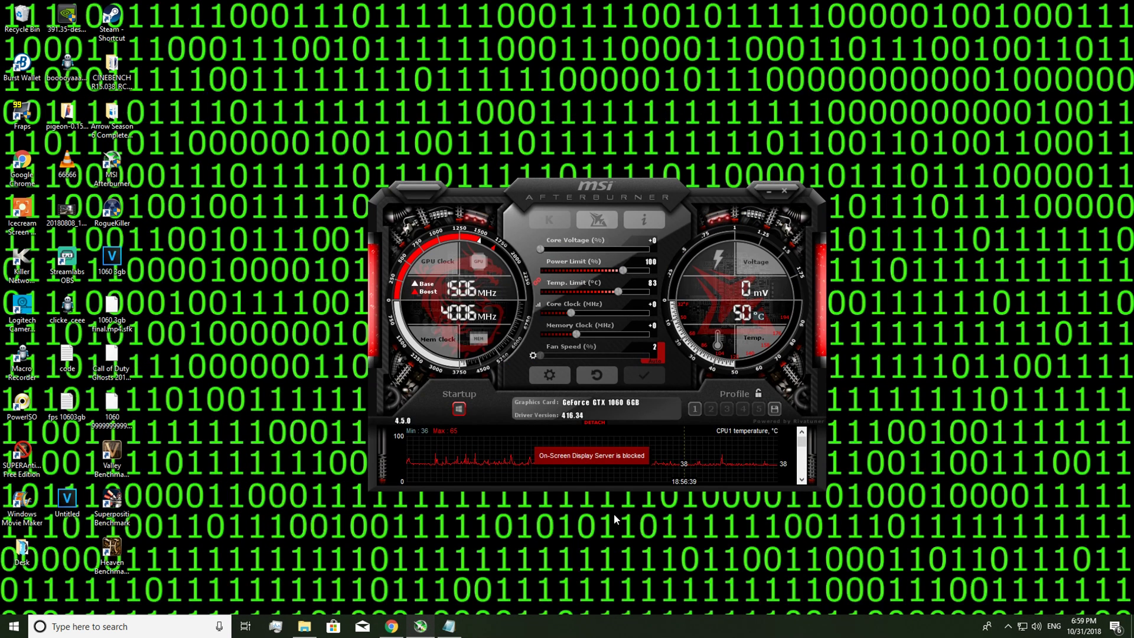
pyautogui.moveTo(568, 200); pyautogui.dragTo(600, 93)
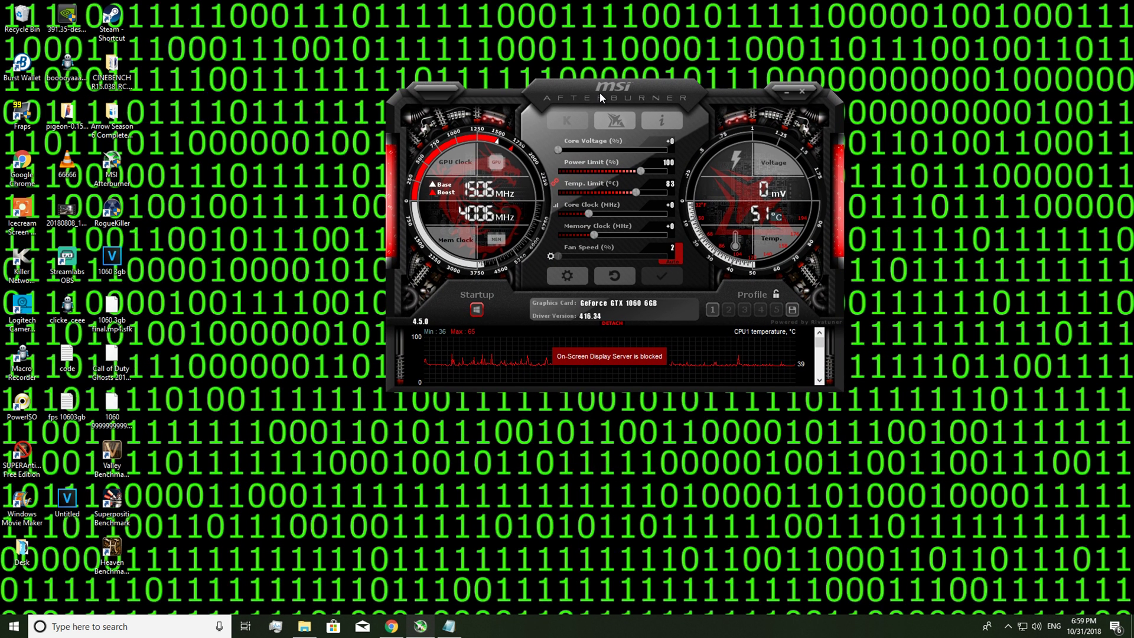
pyautogui.click(567, 276)
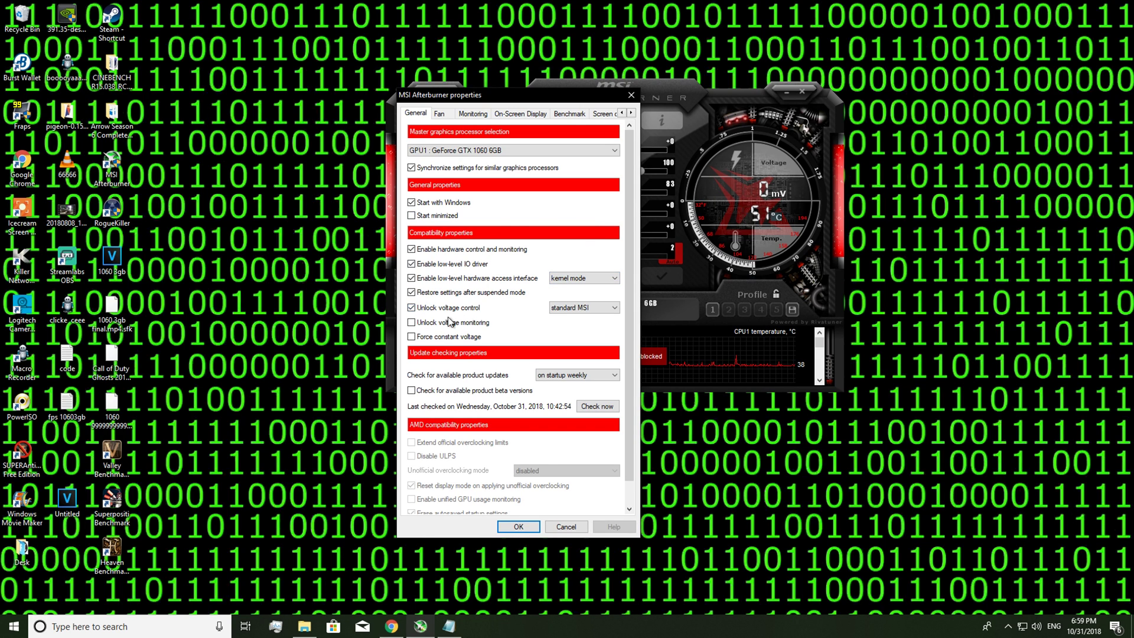
pyautogui.click(500, 528)
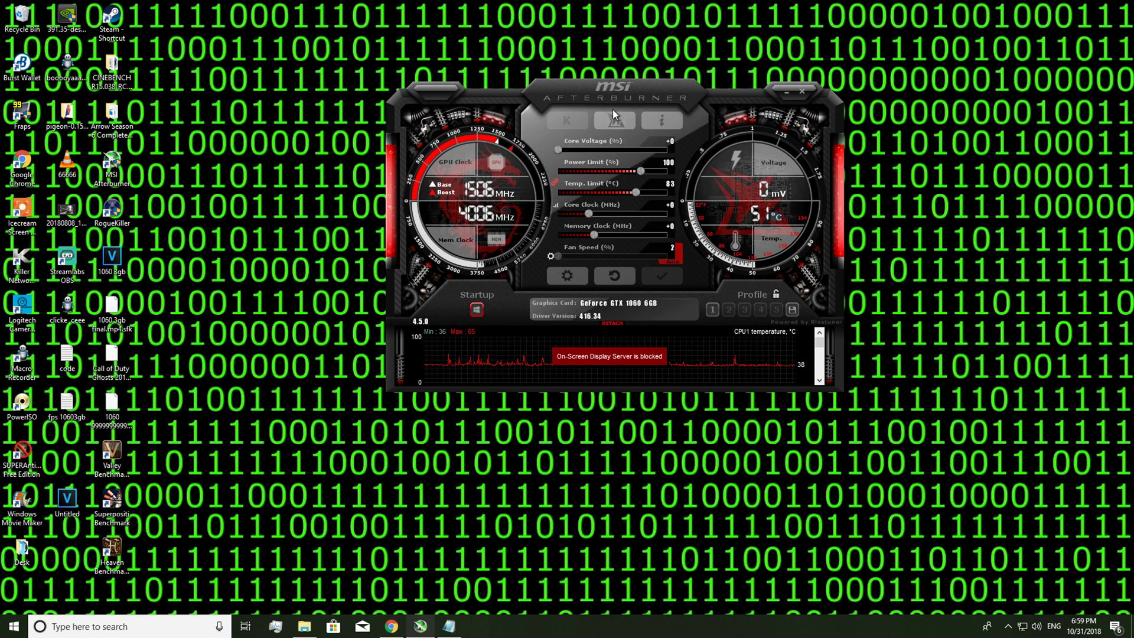
pyautogui.moveTo(602, 84); pyautogui.dragTo(684, 161)
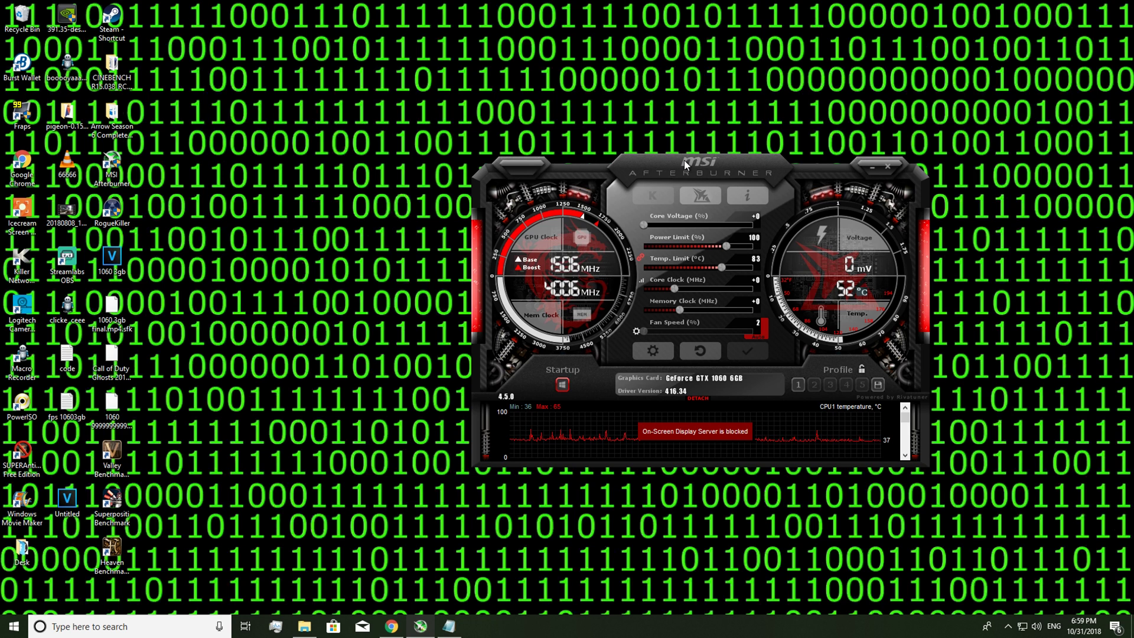
# Max core voltage at +100 and raise the power limit to 116 percent.
pyautogui.moveTo(683, 161); pyautogui.dragTo(636, 142)
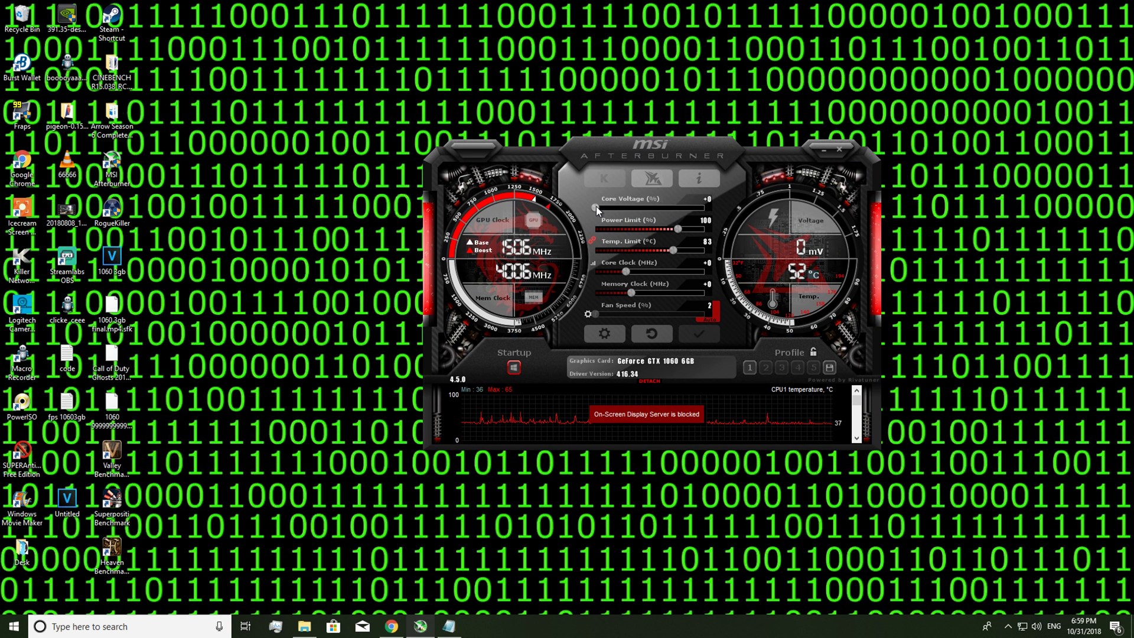
pyautogui.moveTo(596, 207)
pyautogui.moveTo(596, 207); pyautogui.dragTo(1022, 203)
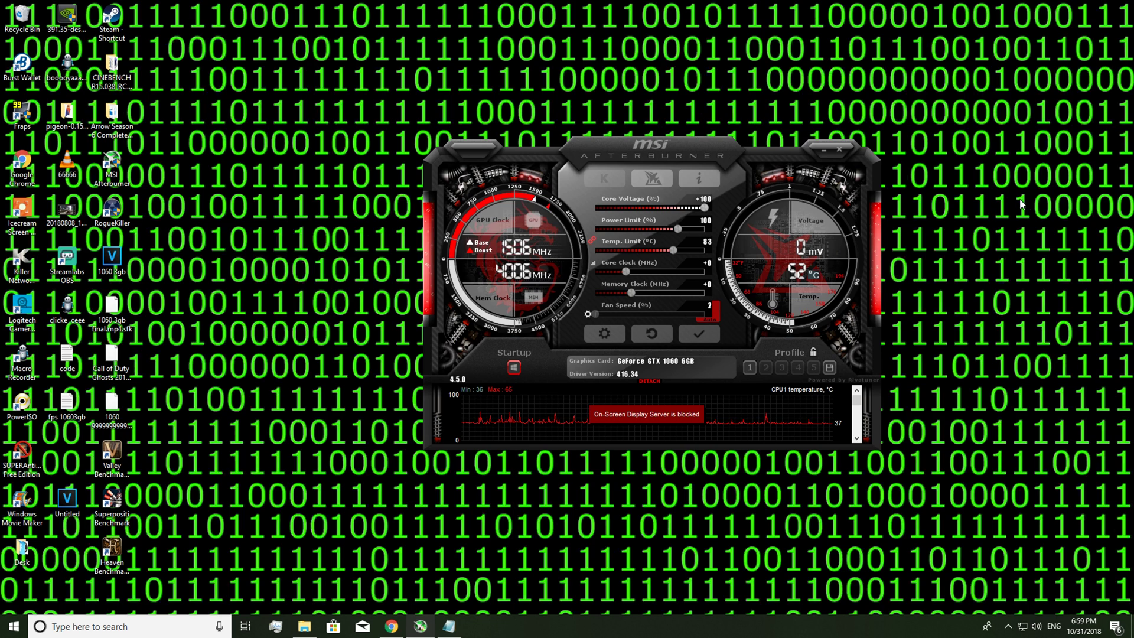
pyautogui.moveTo(682, 227)
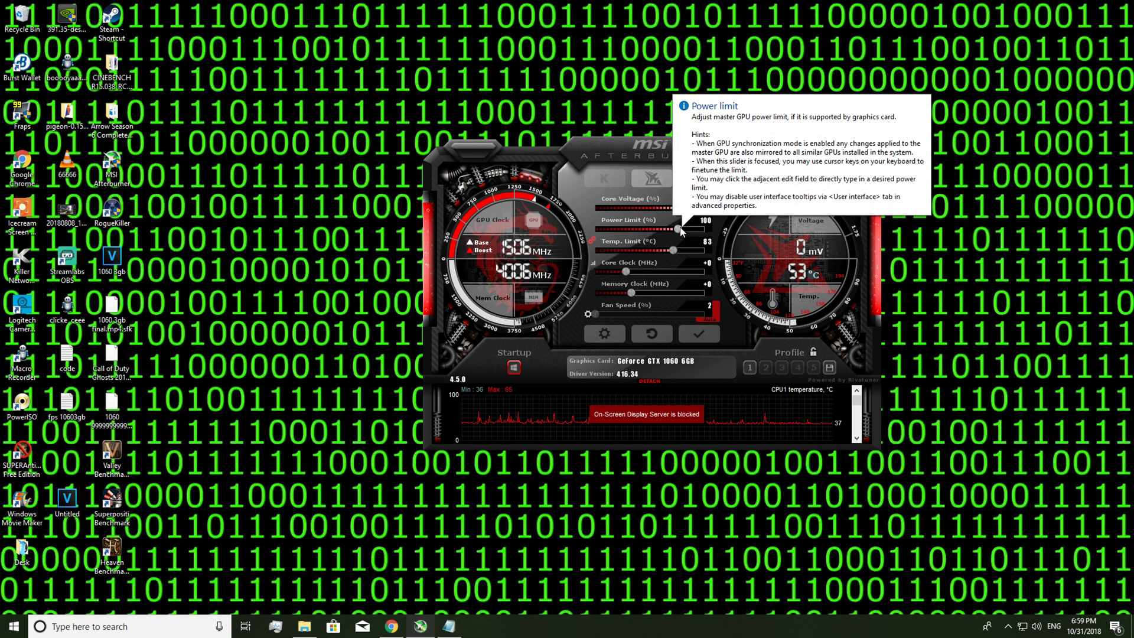
pyautogui.moveTo(679, 229); pyautogui.dragTo(712, 229)
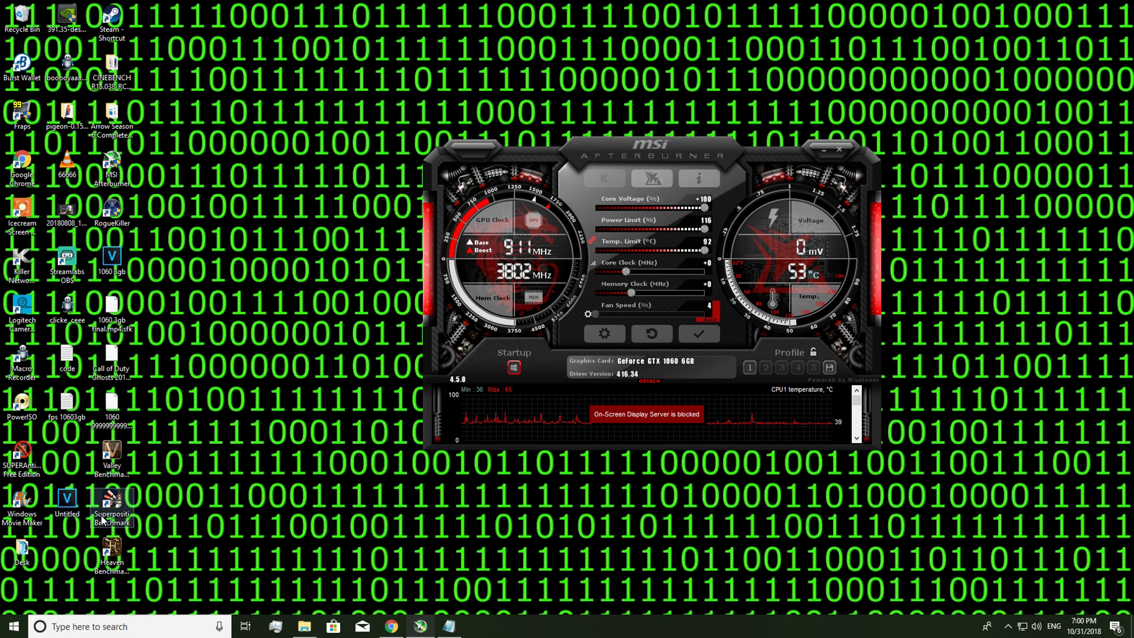
pyautogui.doubleClick(112, 453)
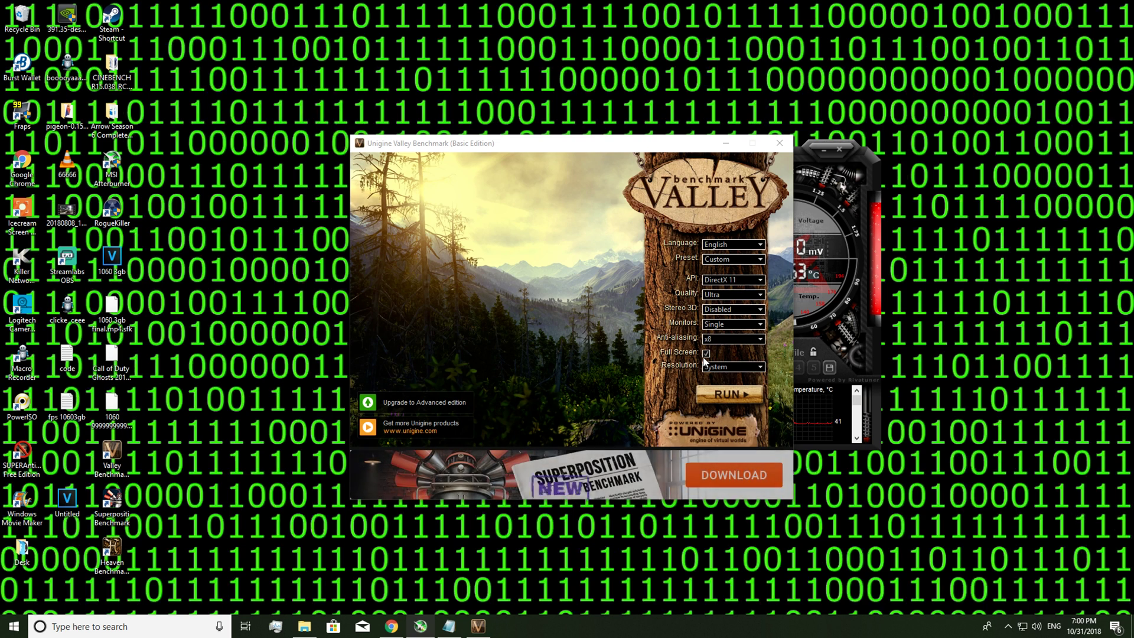
# Run the Valley benchmark in windowed mode with Full Screen turned off.
pyautogui.click(707, 354)
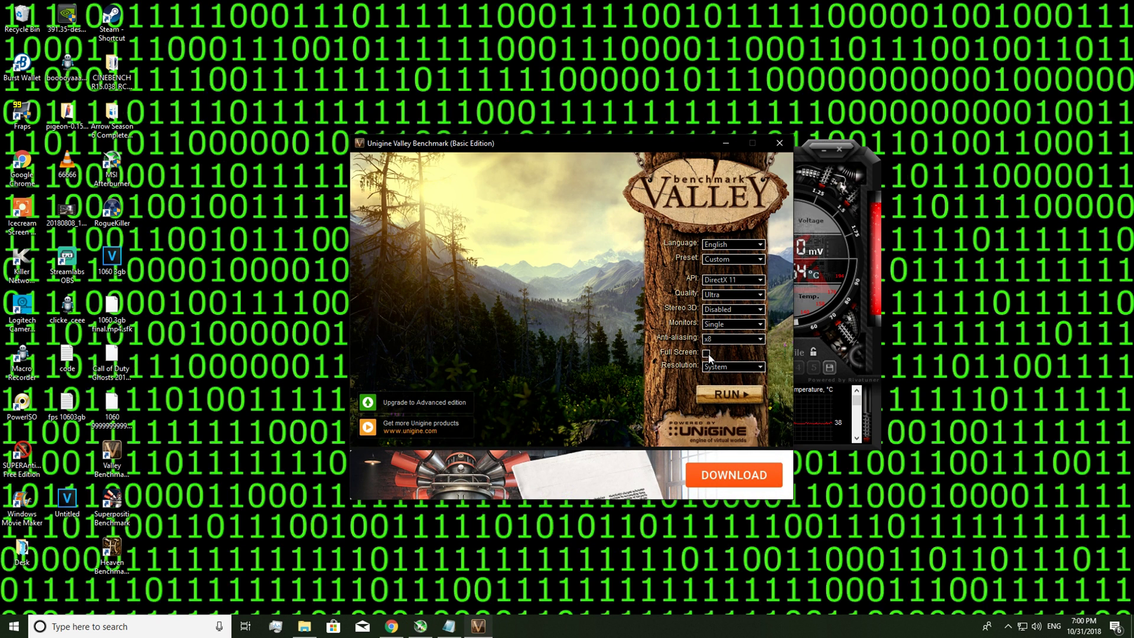
pyautogui.click(719, 391)
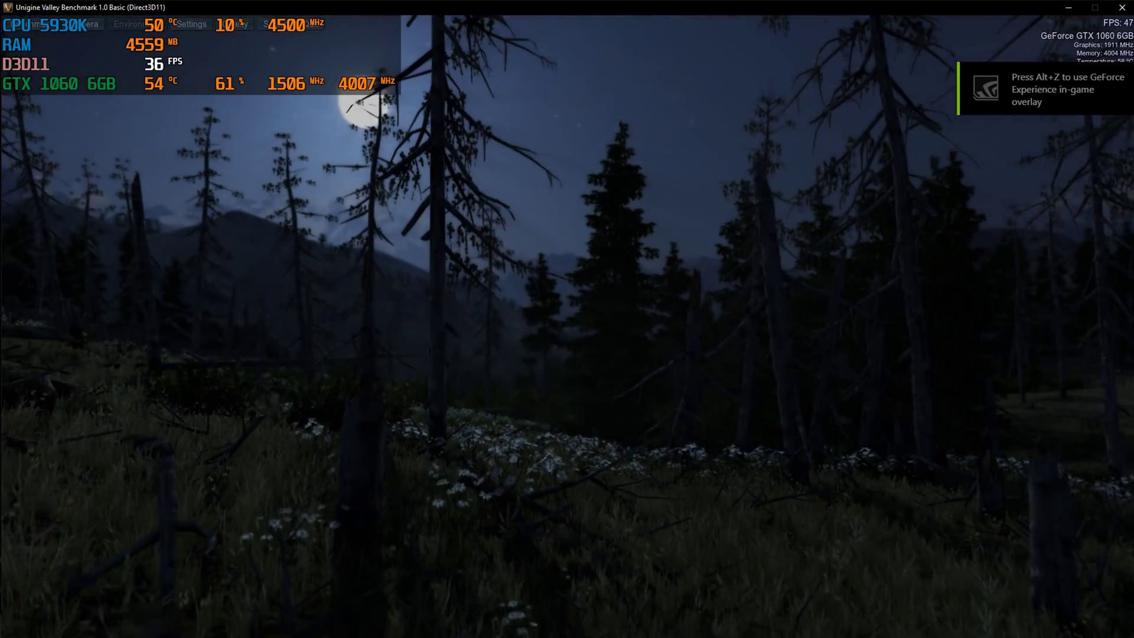
pyautogui.press('super')
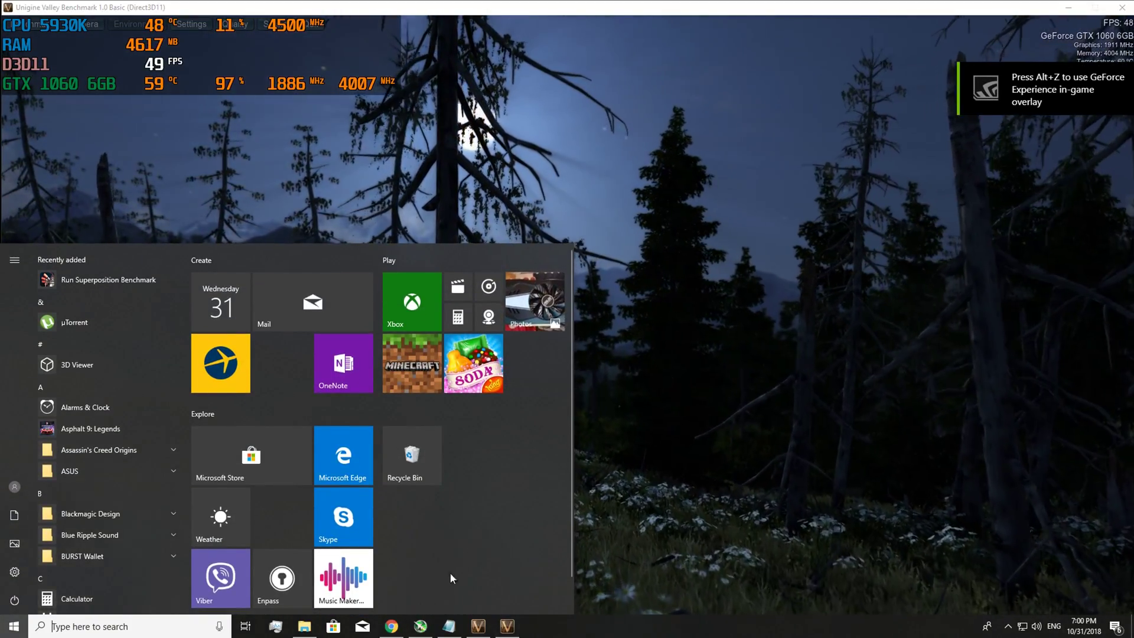
# Apply +50 MHz core and +50 MHz memory clock offsets over the running benchmark.
pyautogui.click(421, 626)
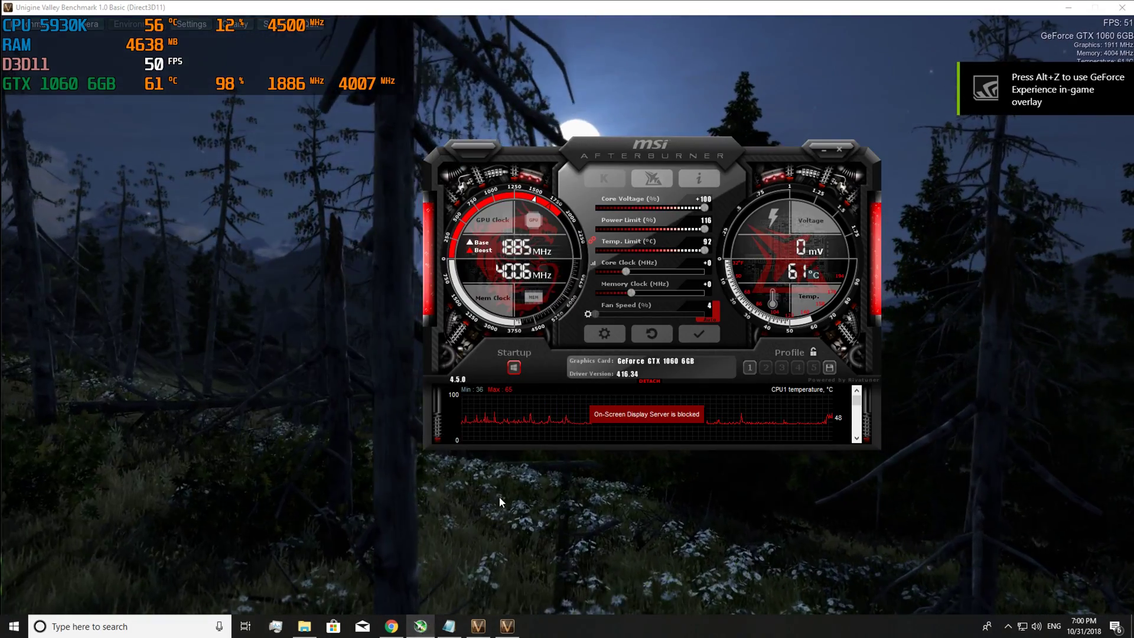
pyautogui.moveTo(640, 155); pyautogui.dragTo(561, 293)
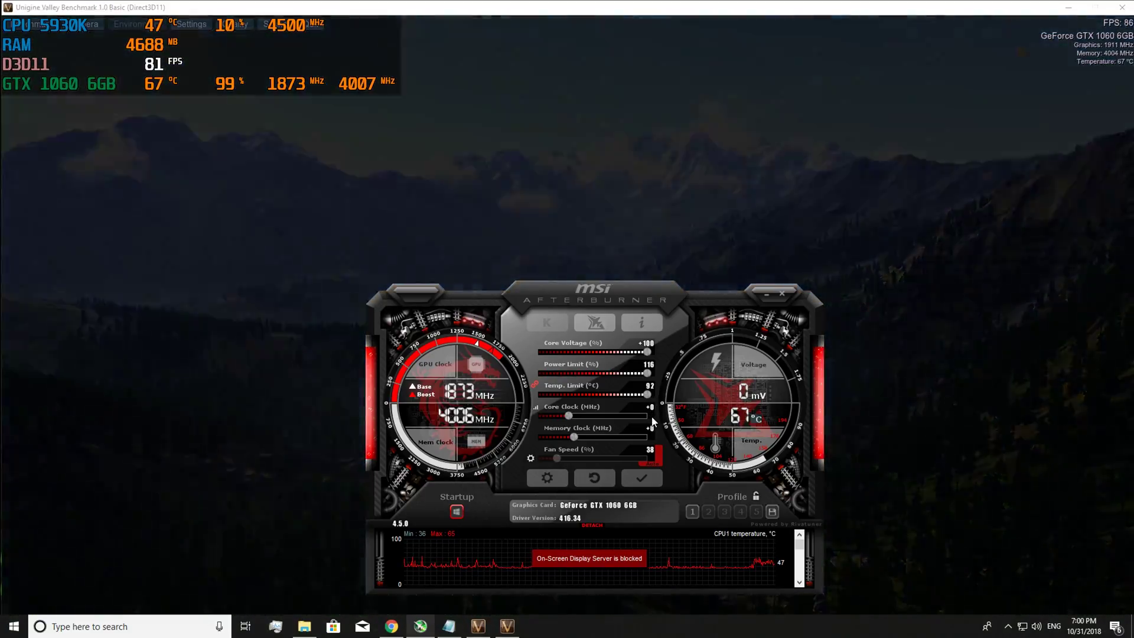
pyautogui.click(652, 410)
pyautogui.write('50')
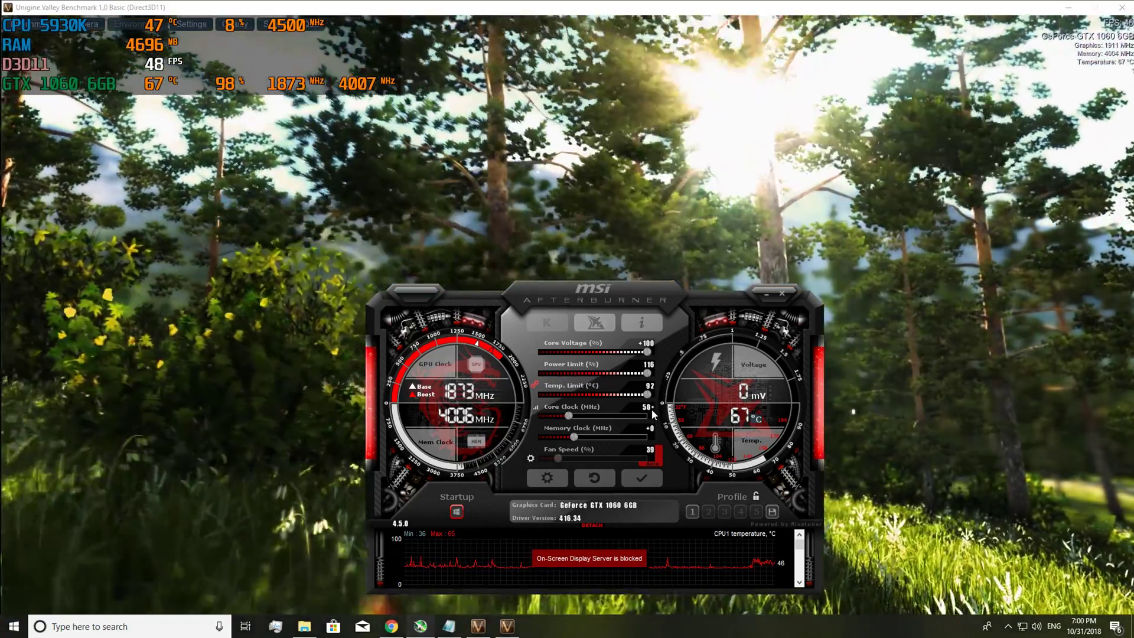
pyautogui.press('Return')
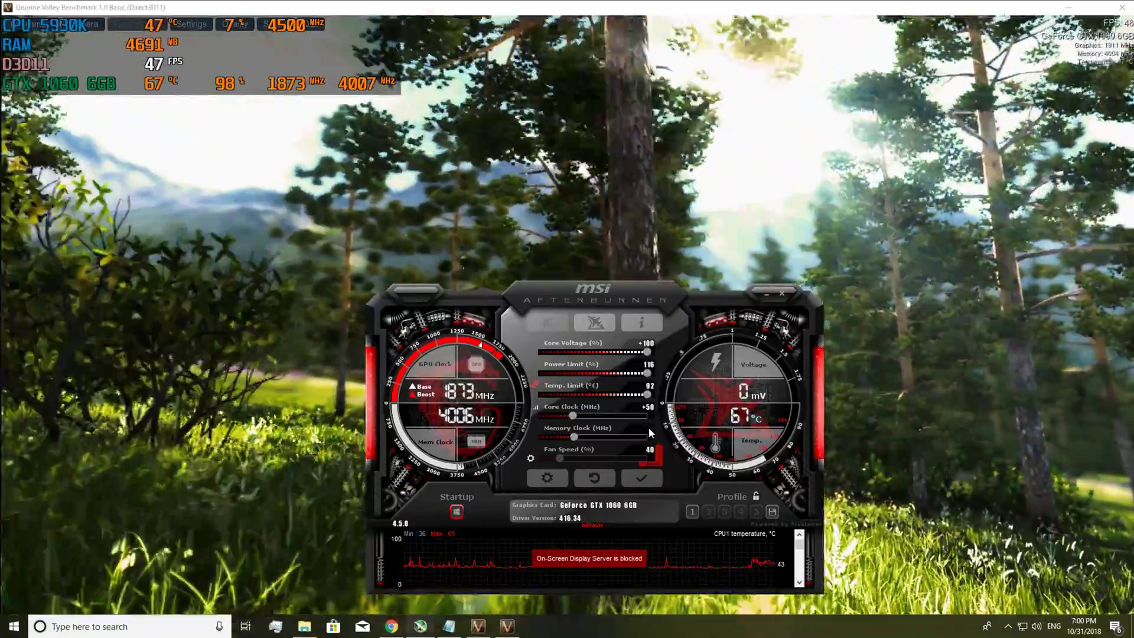
pyautogui.click(649, 429)
pyautogui.write('50')
pyautogui.press('Return')
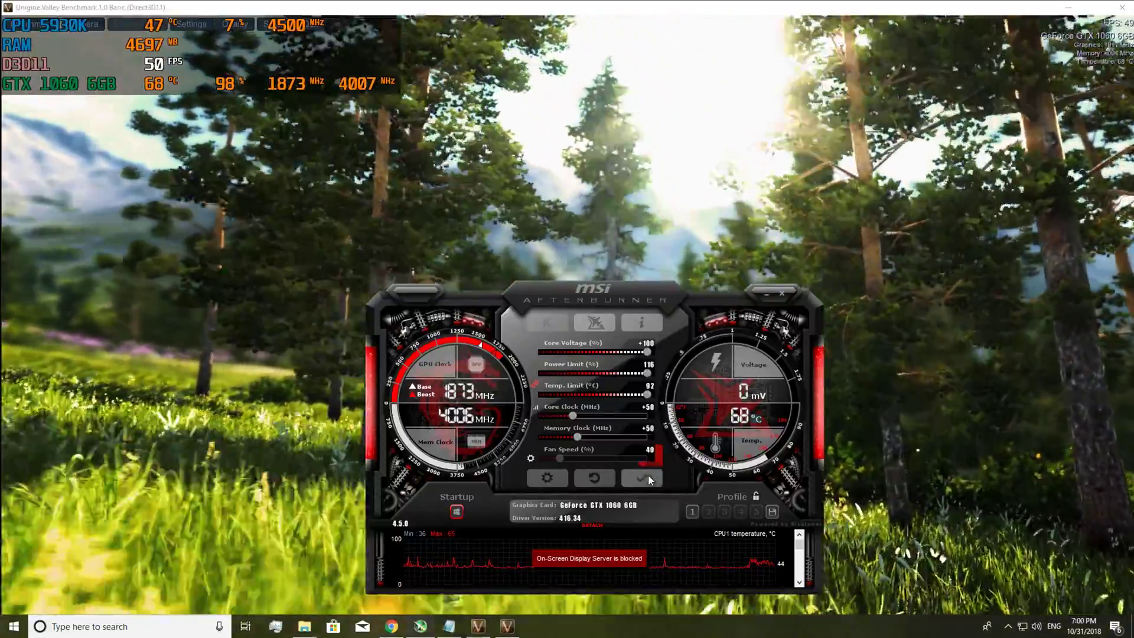
pyautogui.click(649, 476)
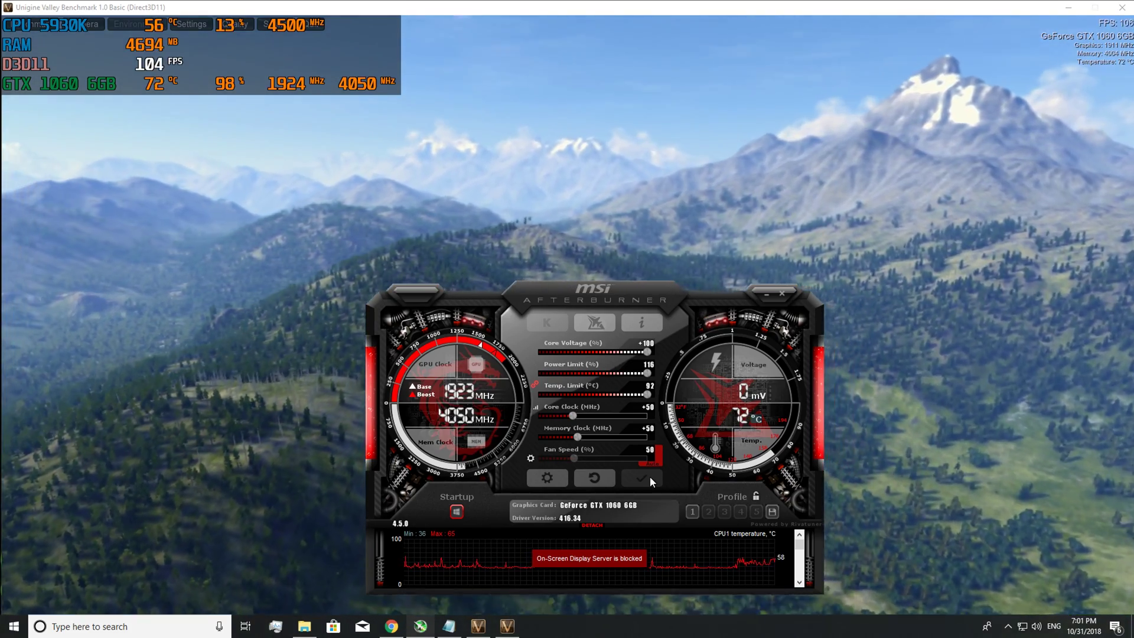
# Set the core and memory clock offsets to +100 each.
pyautogui.click(647, 407)
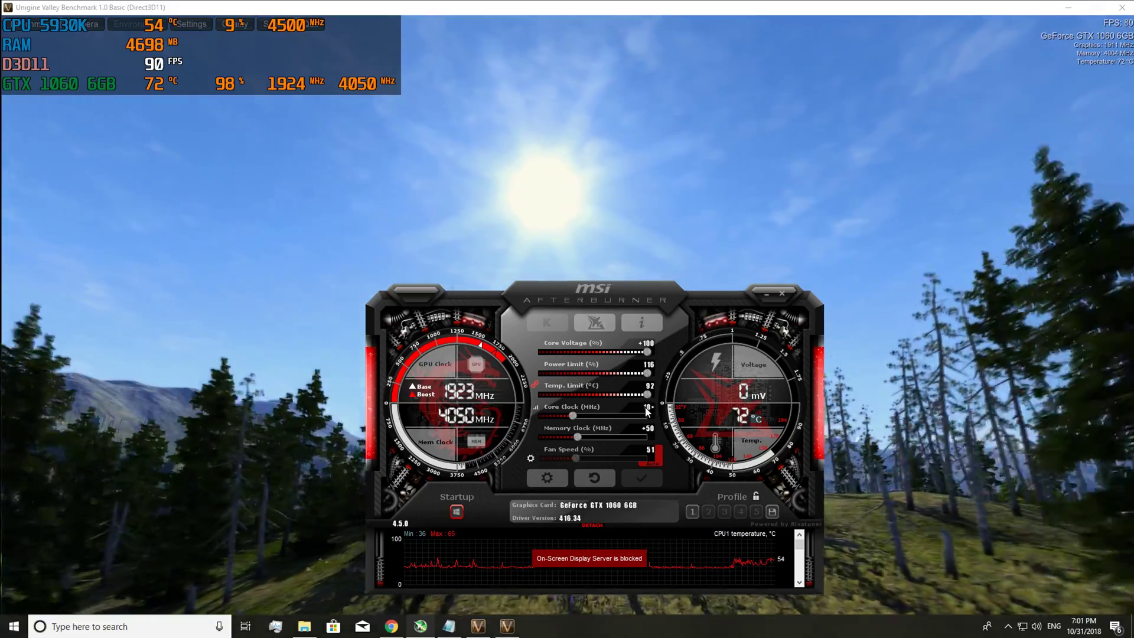
pyautogui.write('100')
pyautogui.press('Return')
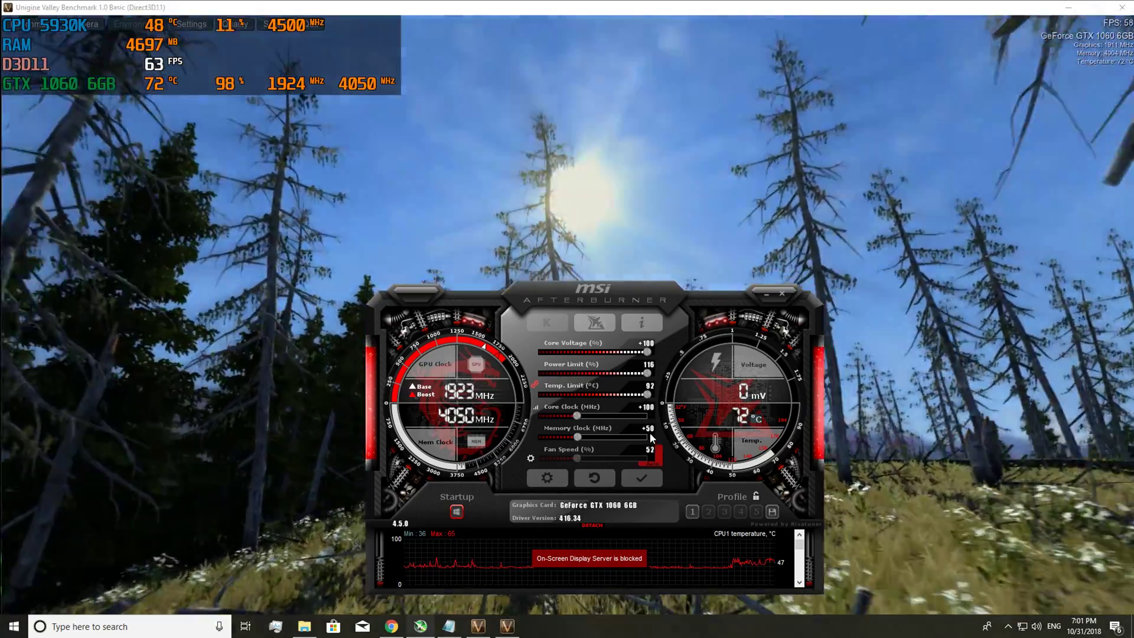
pyautogui.click(647, 428)
pyautogui.write('100')
pyautogui.press('Return')
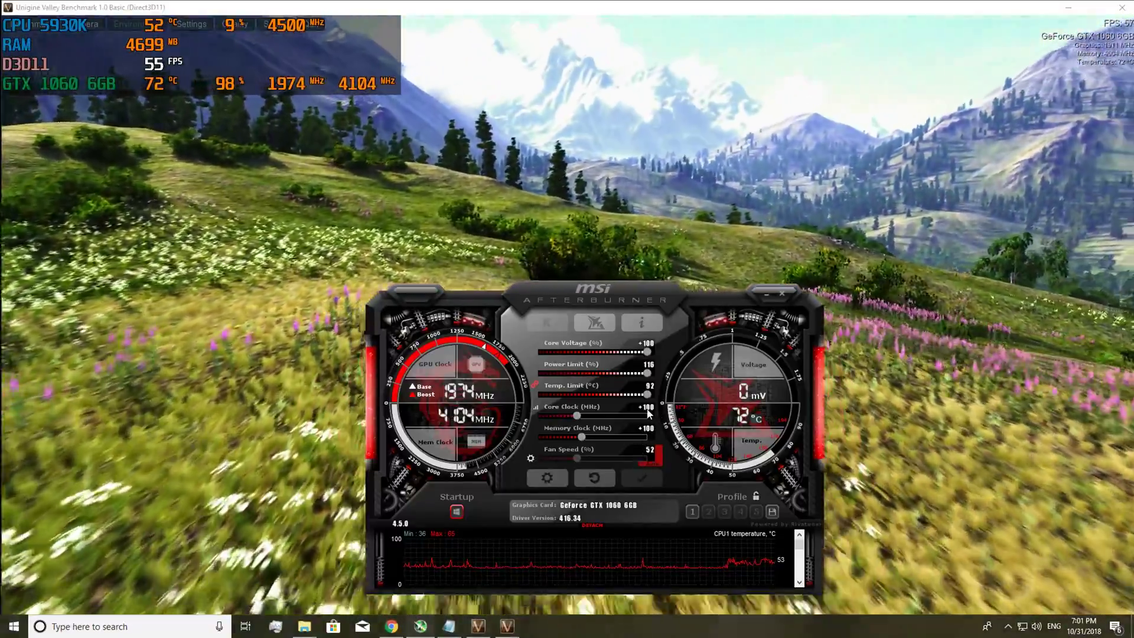
# Apply +150 core and memory offsets, then enter +200 for the core clock.
pyautogui.click(646, 407)
pyautogui.write('15')
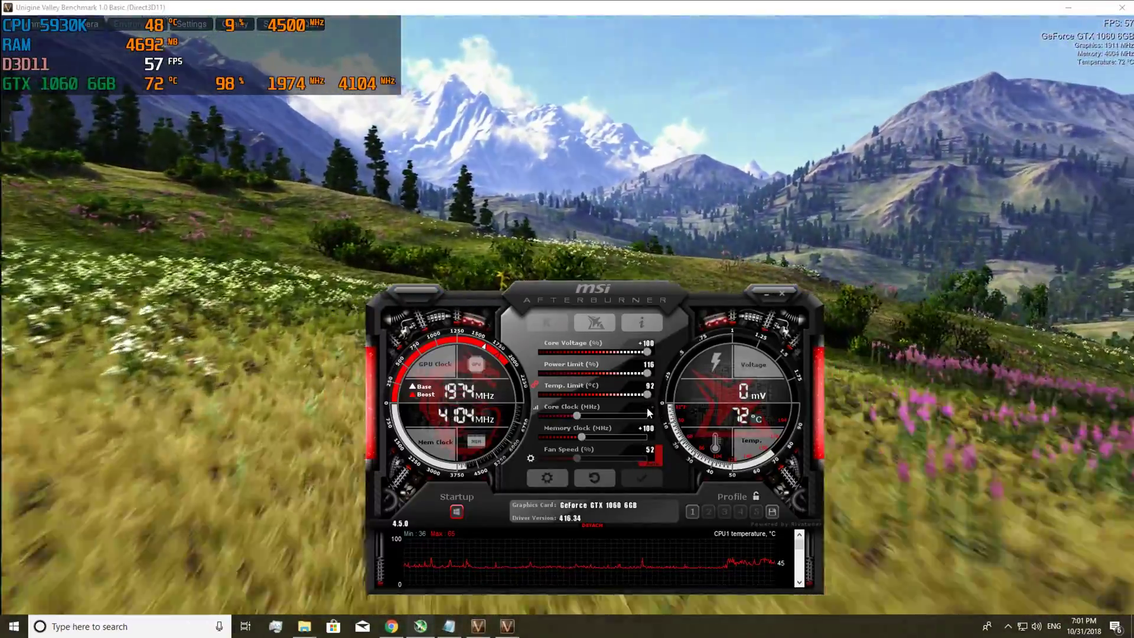
pyautogui.write('0')
pyautogui.press('Return')
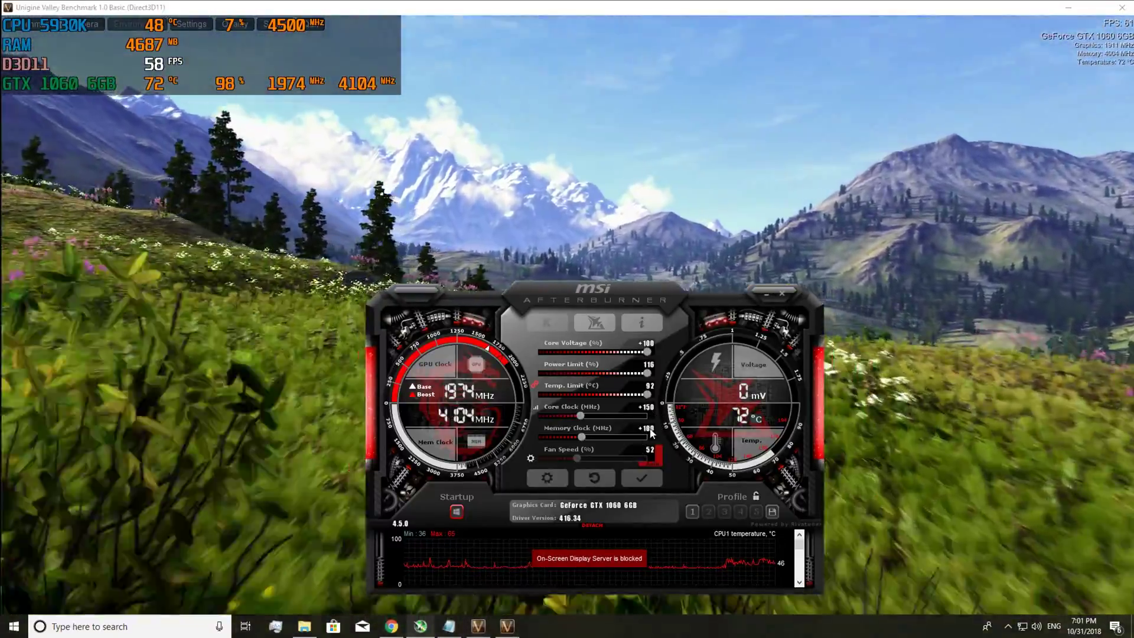
pyautogui.click(649, 427)
pyautogui.write('150')
pyautogui.press('Return')
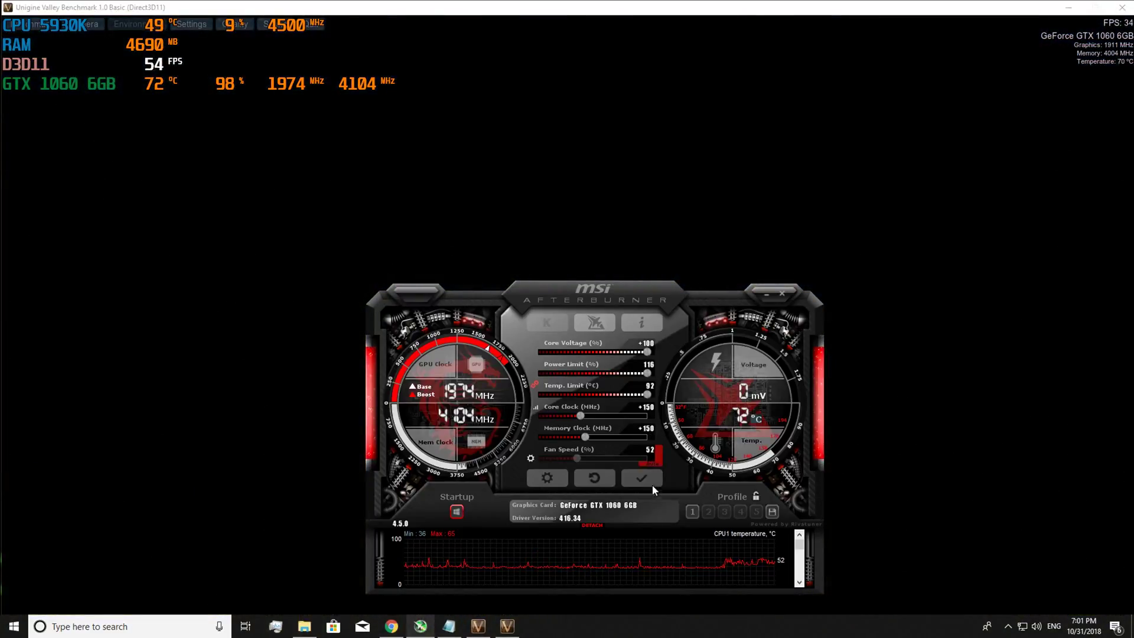
pyautogui.click(649, 474)
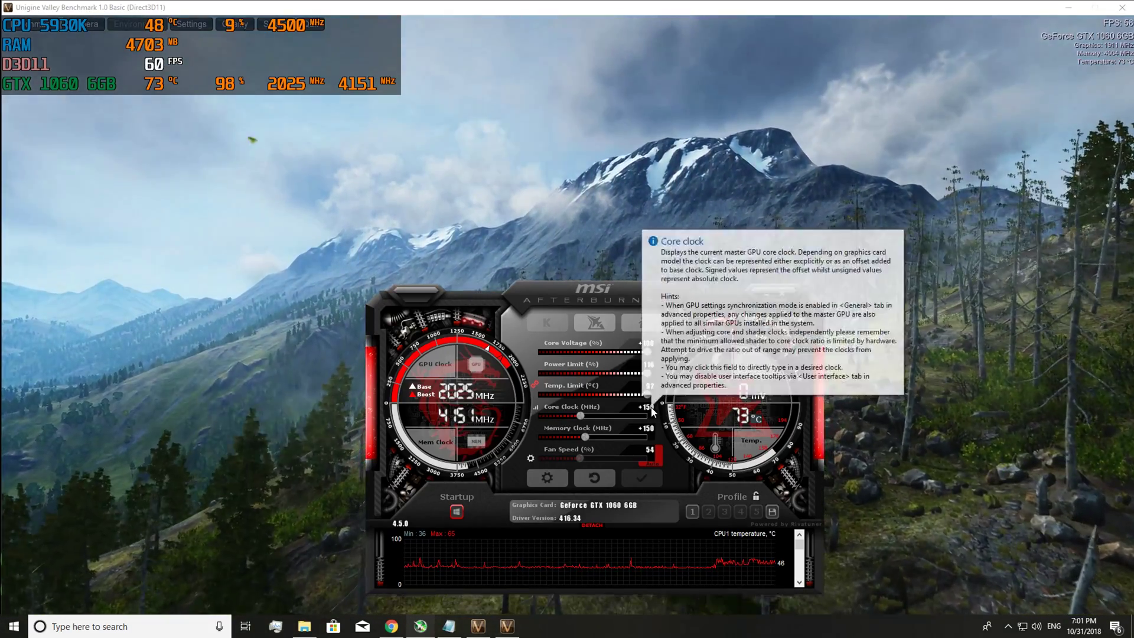
pyautogui.write('200')
pyautogui.press('Return')
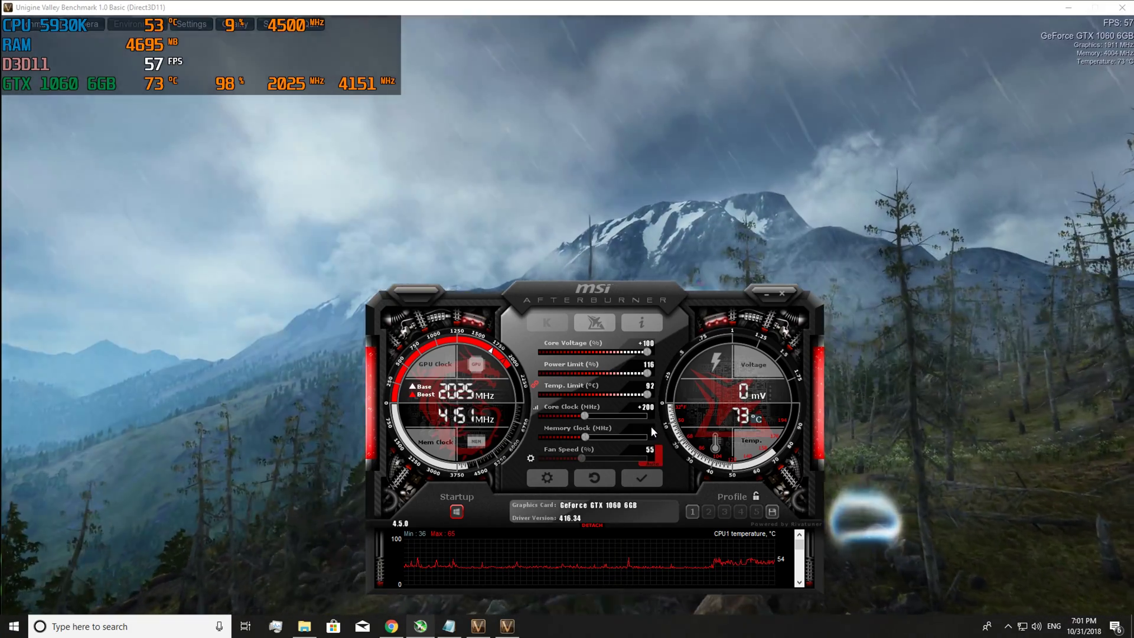
# Apply a +200 memory offset, reaching 2076 MHz core and 4202 MHz memory.
pyautogui.click(650, 428)
pyautogui.write('200')
pyautogui.press('Return')
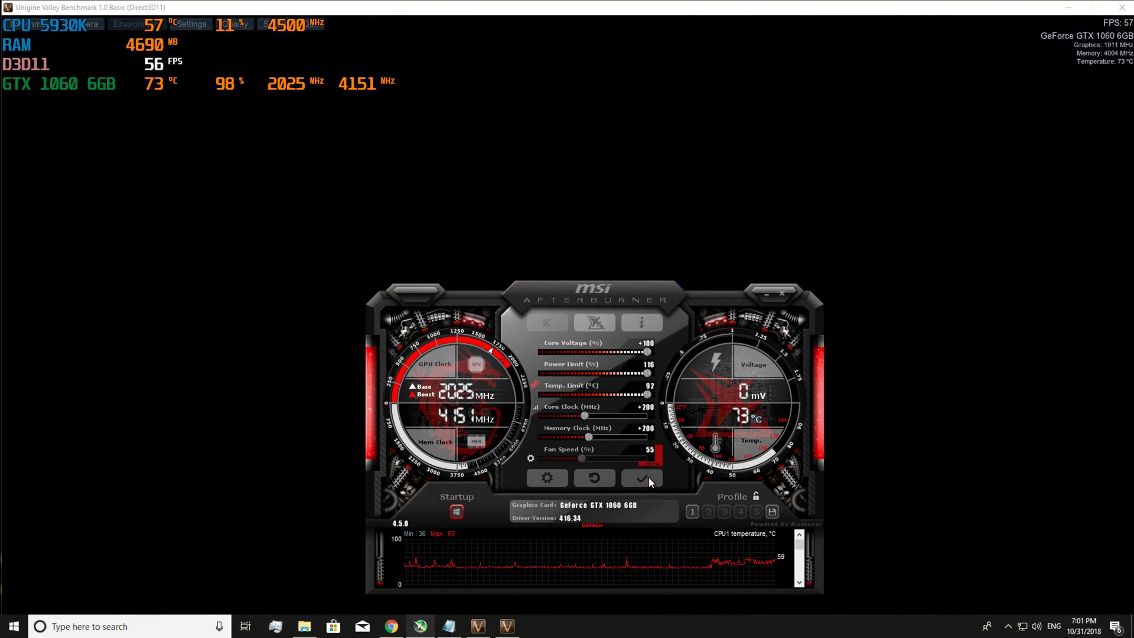
pyautogui.click(648, 476)
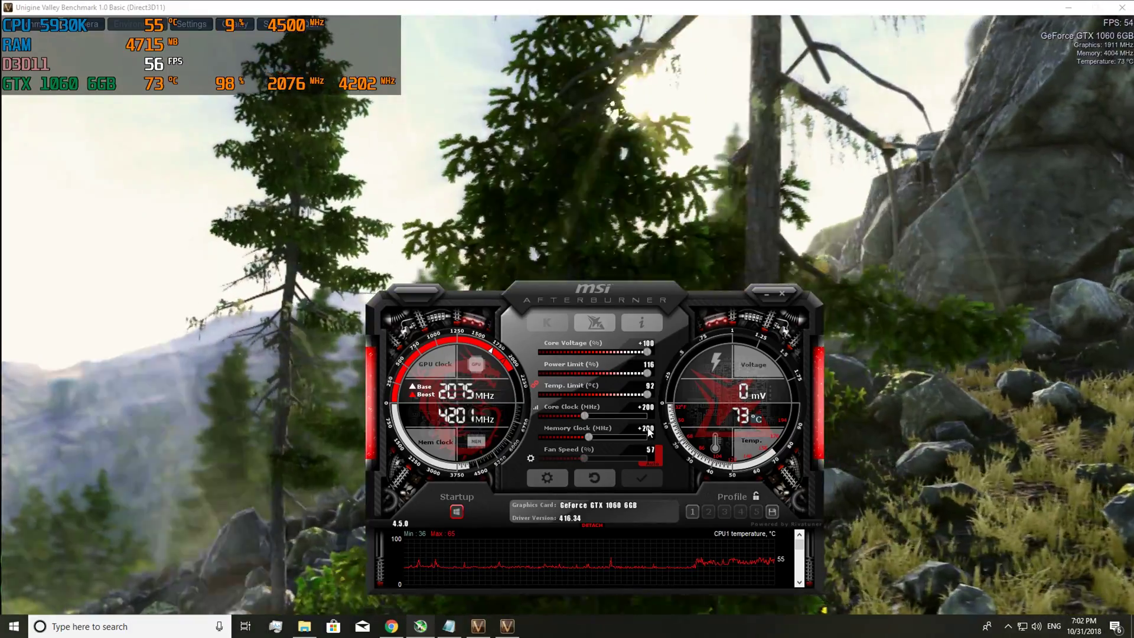
pyautogui.moveTo(648, 432)
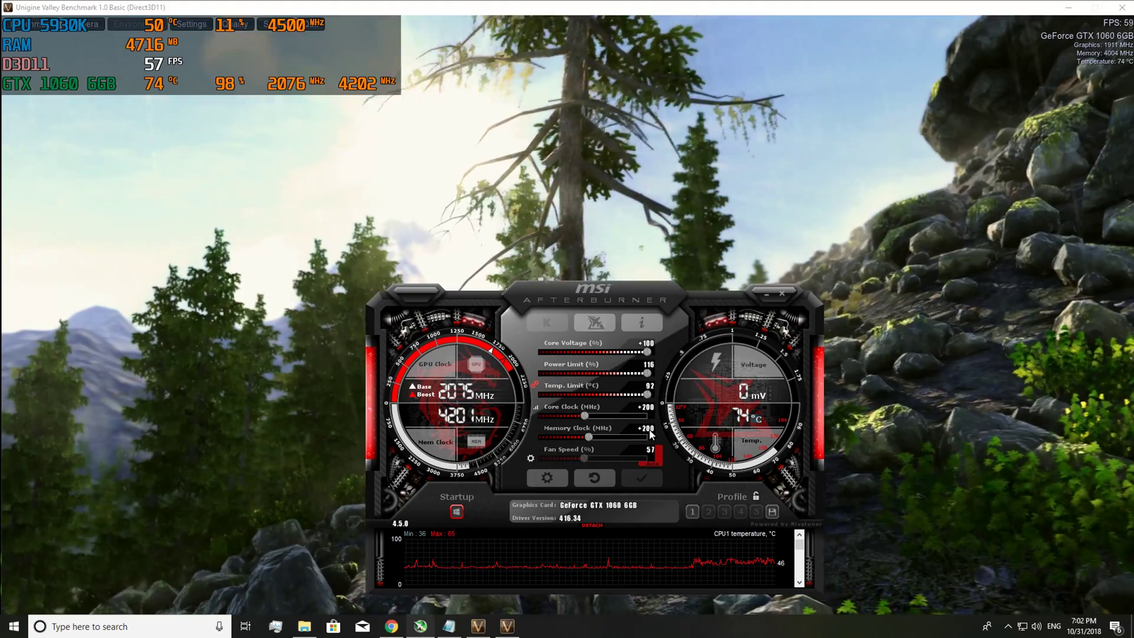
# Apply memory clock offsets of +250 and then +300.
pyautogui.click(650, 428)
pyautogui.write('250')
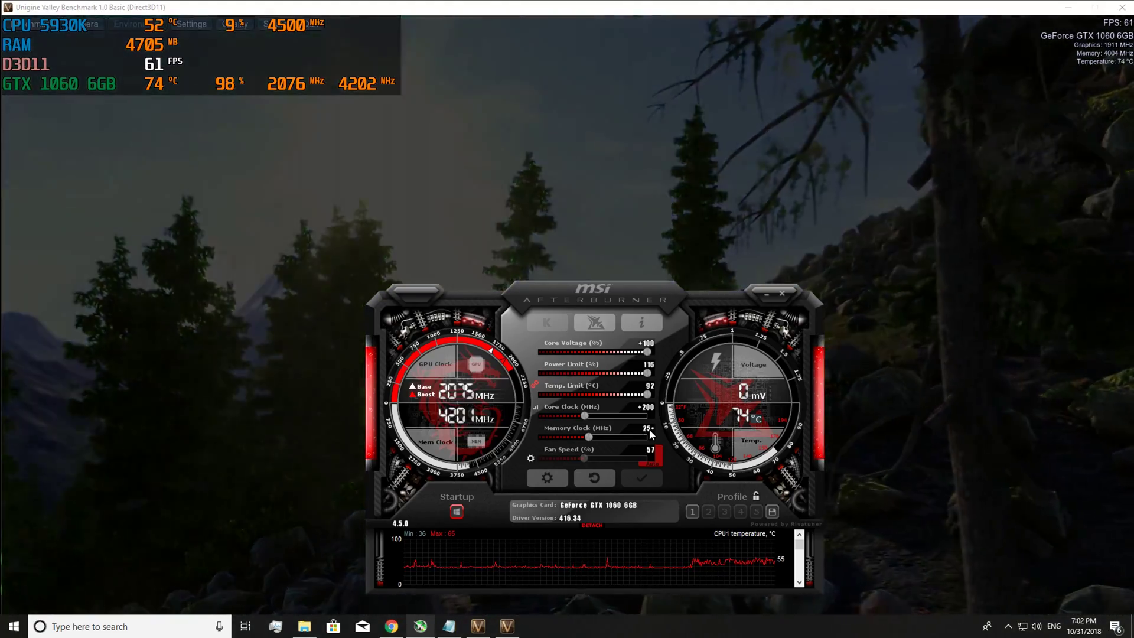
pyautogui.press('Return')
pyautogui.click(631, 482)
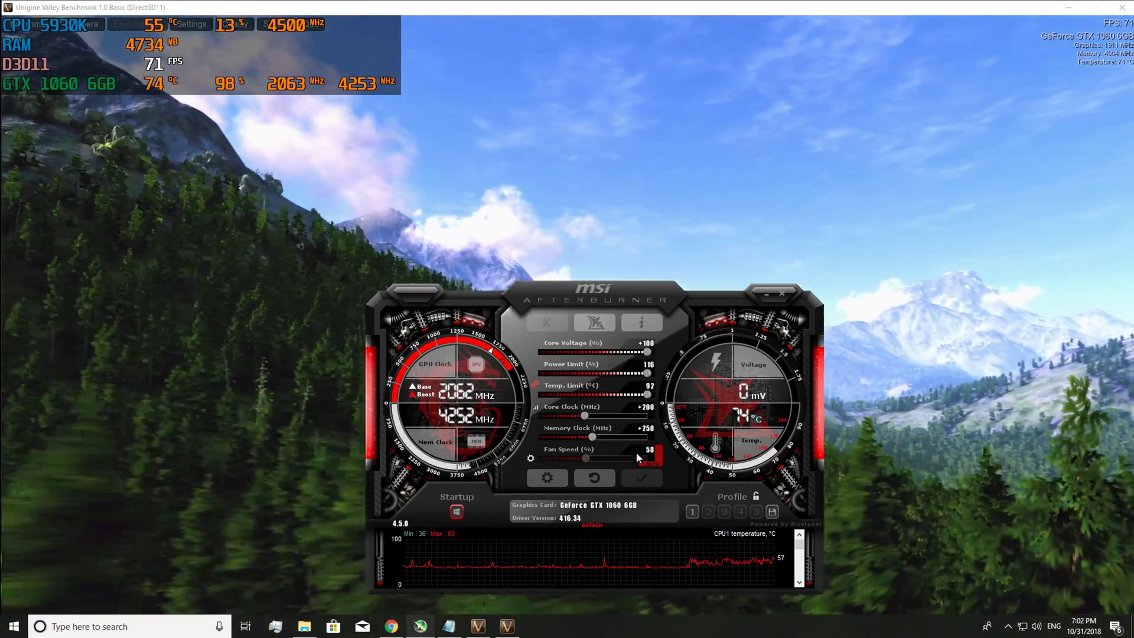
pyautogui.write('300')
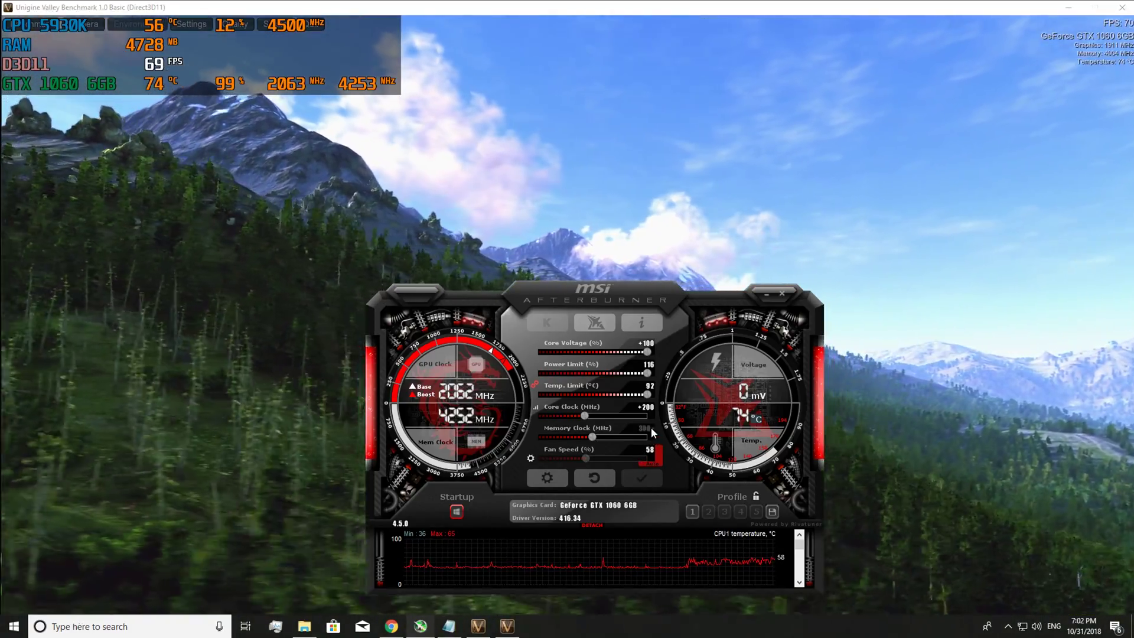
pyautogui.press('Return')
pyautogui.click(640, 479)
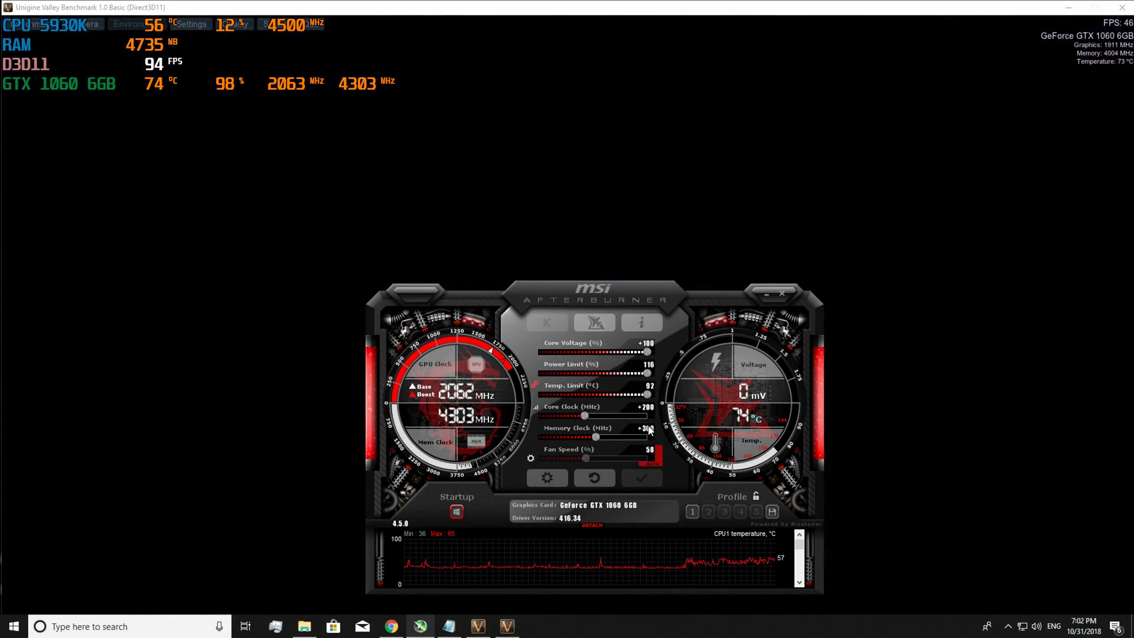
# Apply a +350 memory offset, then enter +400 for 4404 MHz memory.
pyautogui.click(650, 430)
pyautogui.write('350')
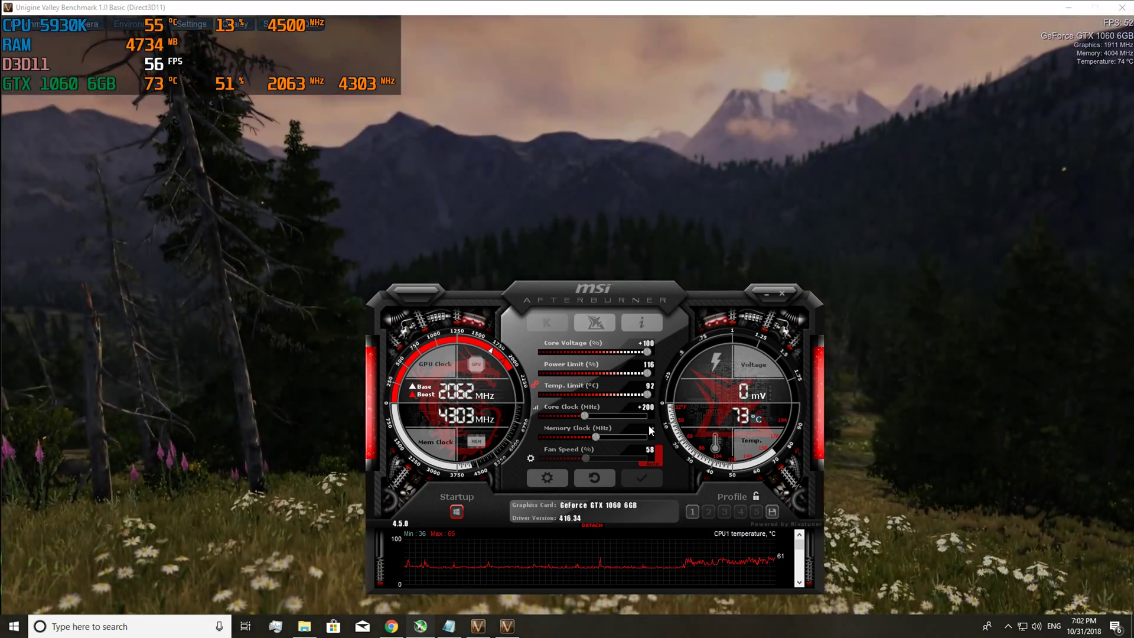
pyautogui.press('Return')
pyautogui.click(643, 470)
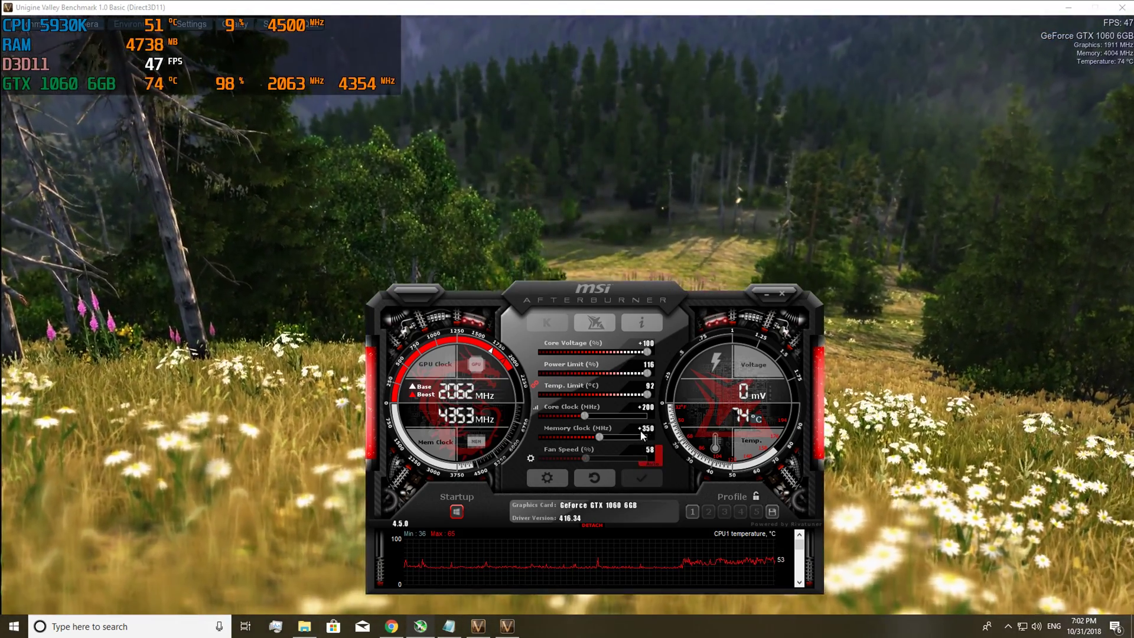
pyautogui.click(648, 429)
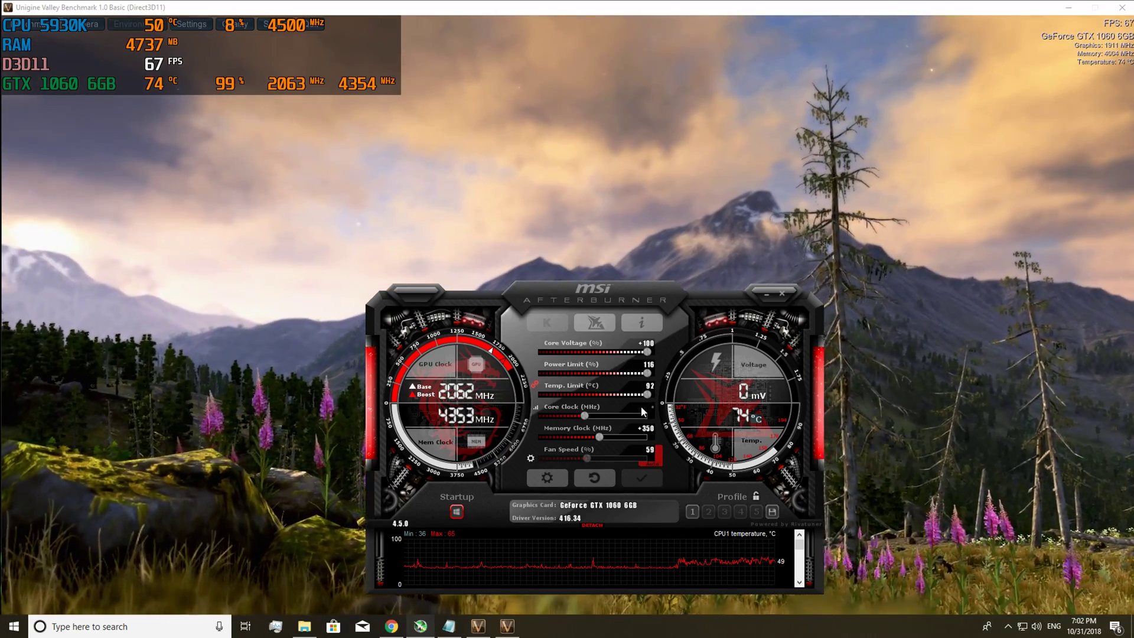
pyautogui.write('400')
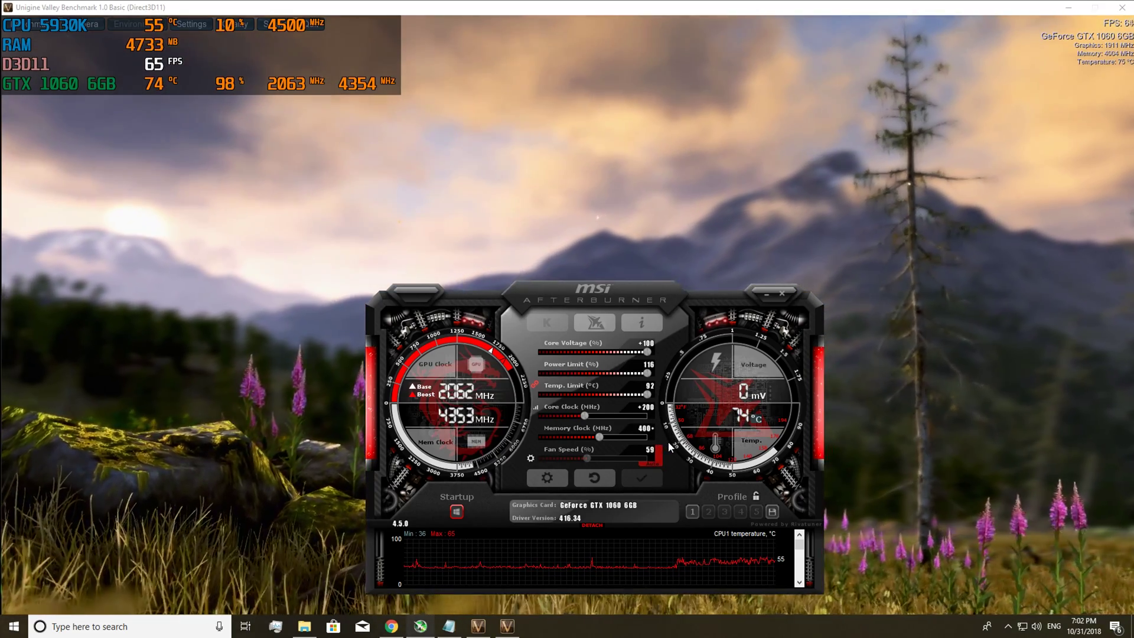
pyautogui.press('Return')
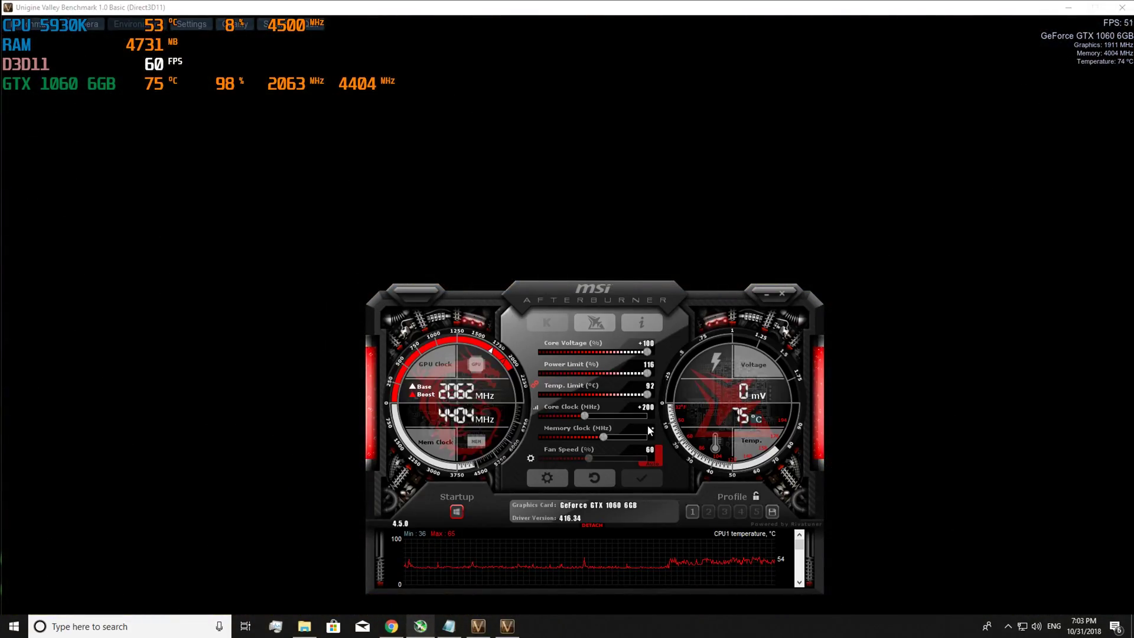
# Enter a +440 memory clock offset and apply it.
pyautogui.write('440')
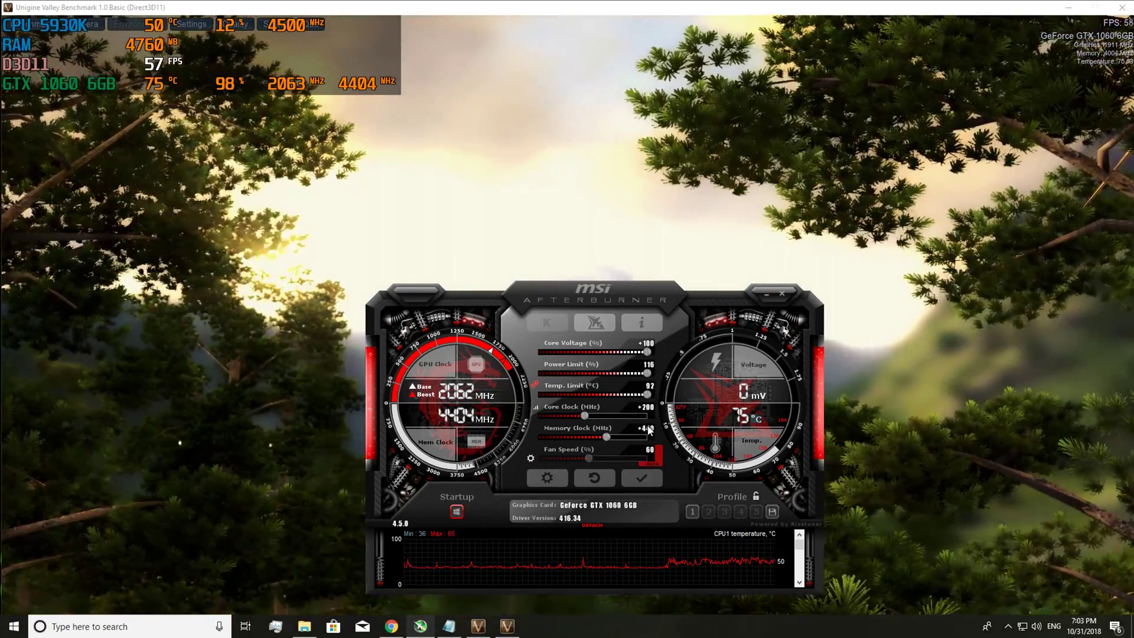
pyautogui.click(632, 480)
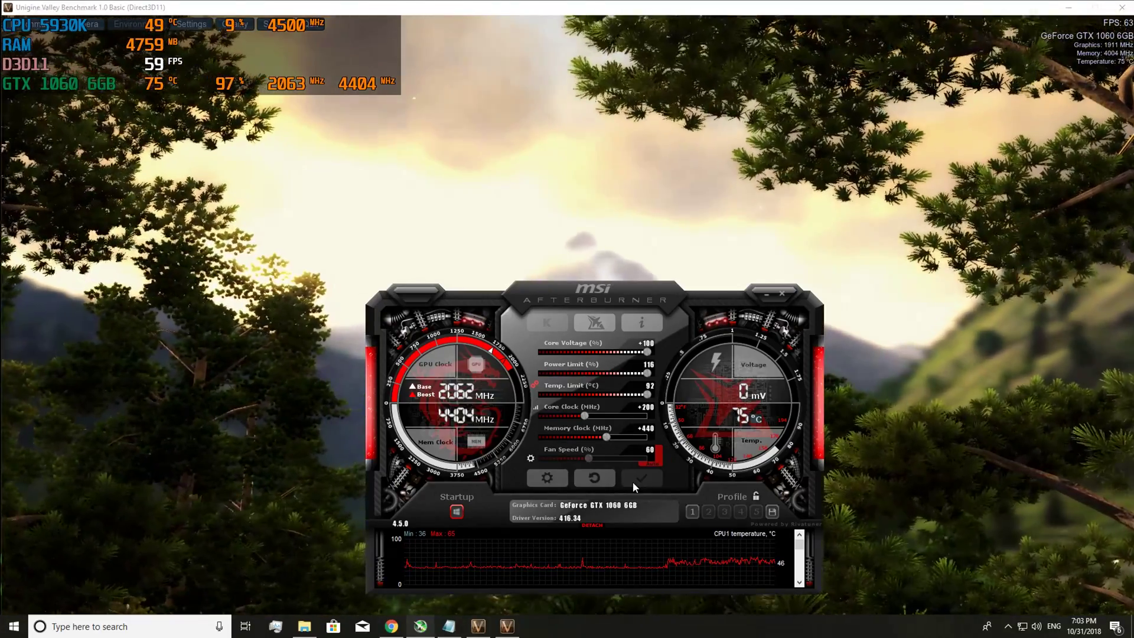